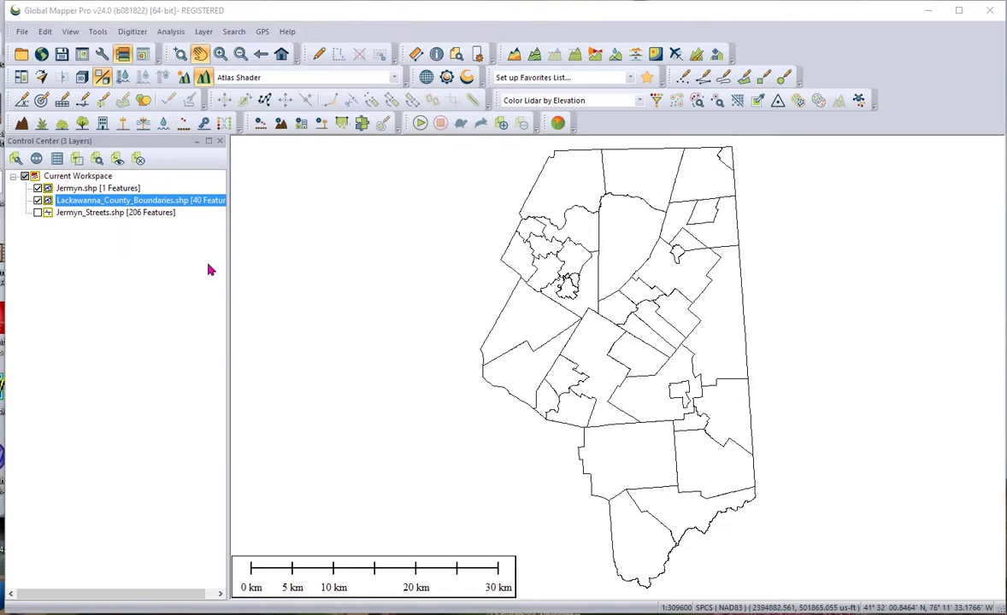
Hide the county boundaries, show Jermyn_Streets, and zoom to the Jermyn.shp layer.
{"action": "left_click", "coordinate": [37, 200]}
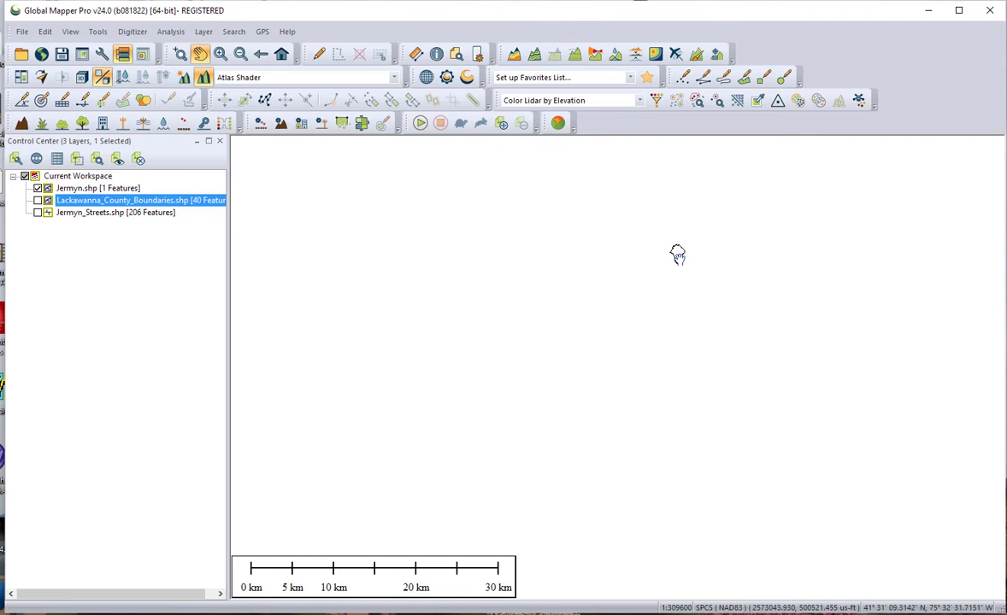
{"action": "left_click", "coordinate": [50, 200]}
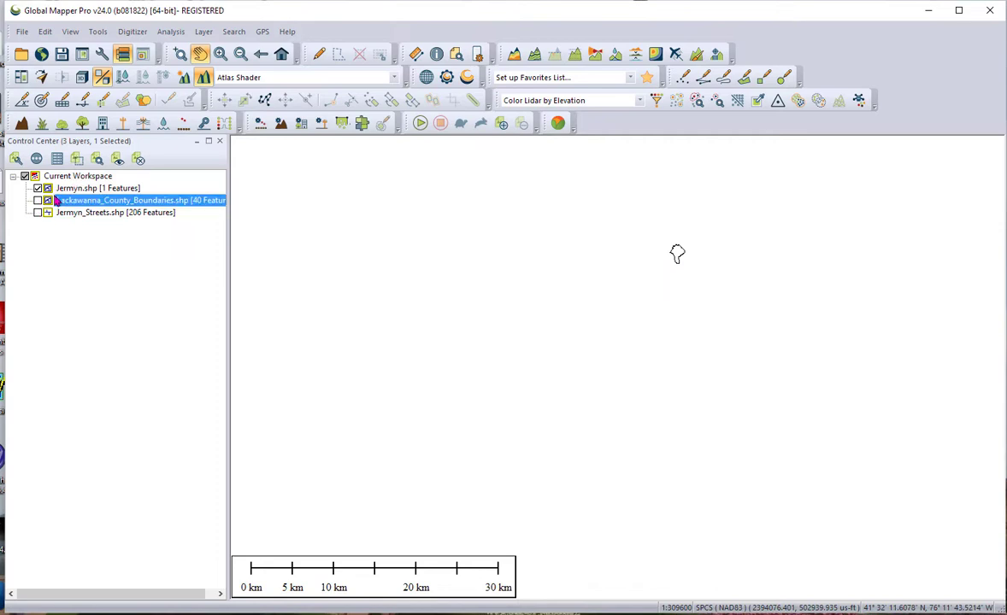
{"action": "left_click", "coordinate": [38, 213]}
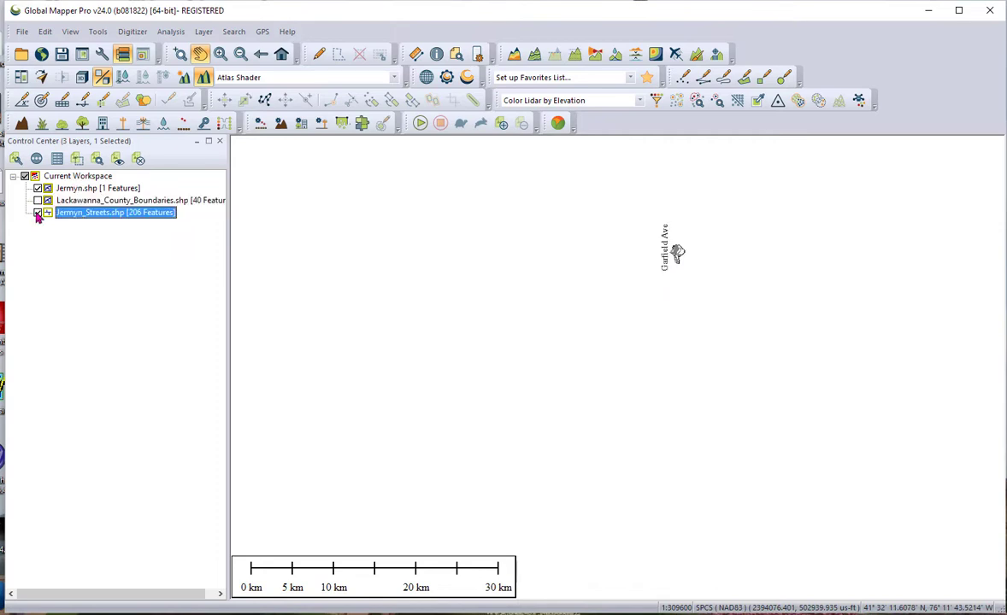
{"action": "right_click", "coordinate": [89, 188]}
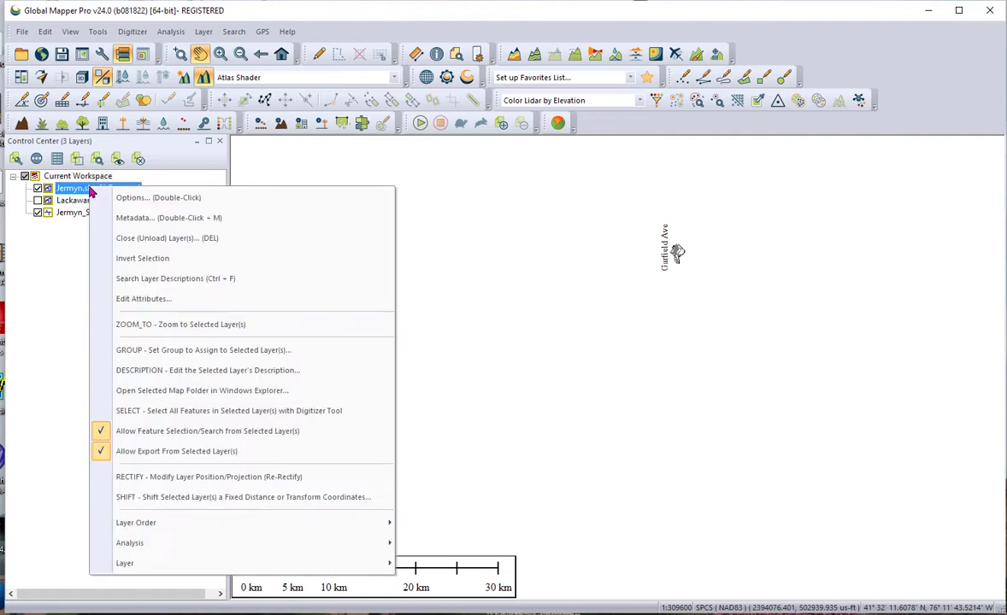
{"action": "left_click", "coordinate": [152, 325]}
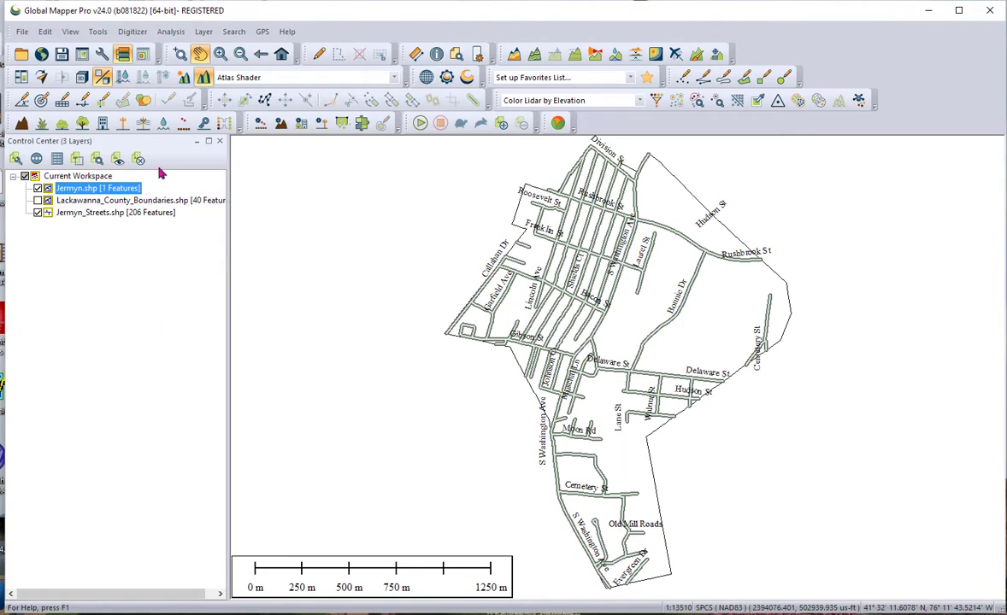
{"action": "left_click", "coordinate": [98, 34]}
{"action": "left_click", "coordinate": [184, 342]}
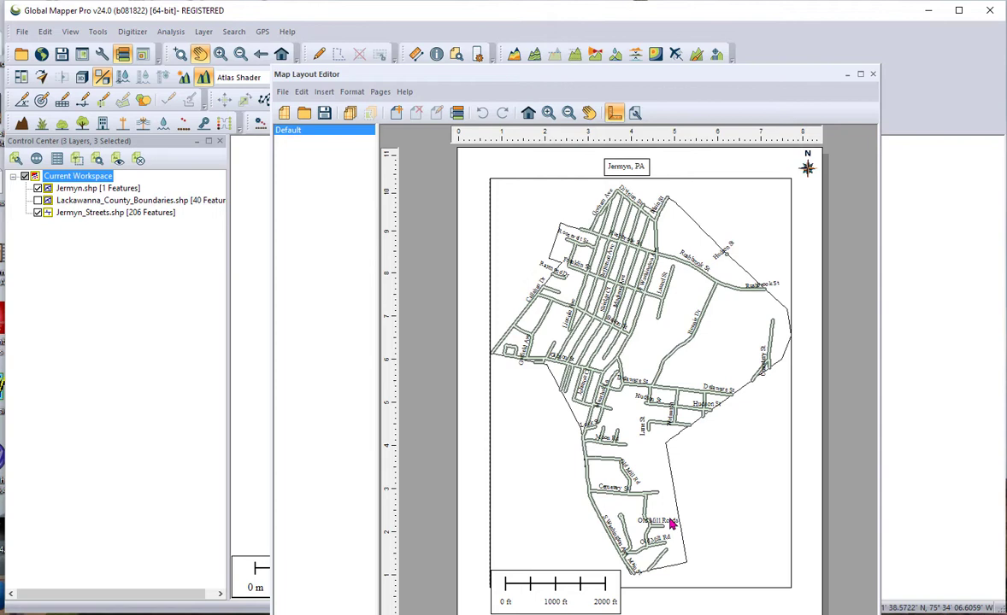
{"action": "left_click", "coordinate": [146, 294]}
{"action": "mouse_move", "coordinate": [489, 83]}
{"action": "left_mouse_down"}
{"action": "mouse_move", "coordinate": [809, 168]}
{"action": "mouse_move", "coordinate": [950, 104]}
{"action": "mouse_move", "coordinate": [1006, 94]}
{"action": "left_mouse_up"}
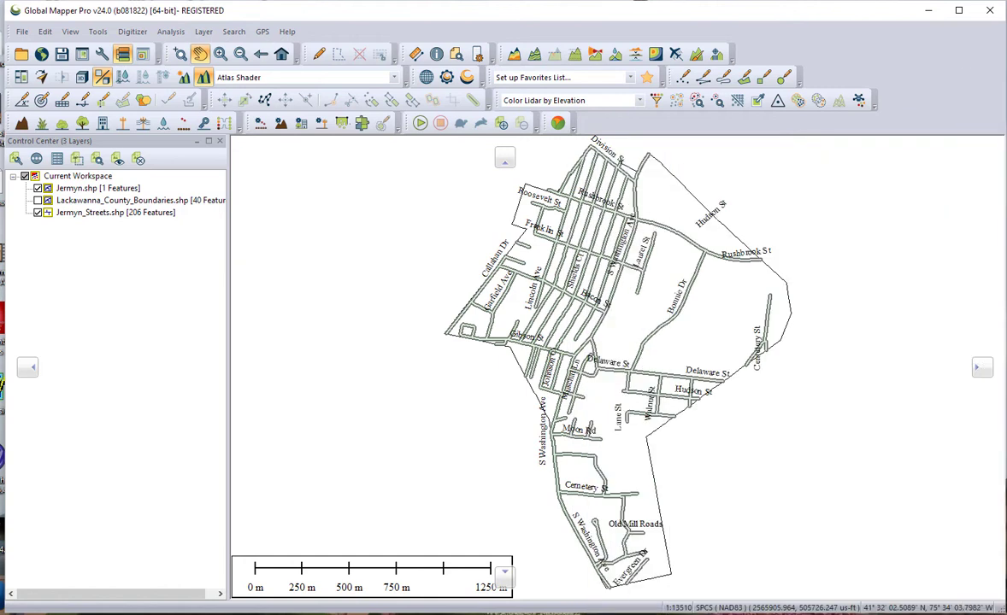
Show the Lackawanna_County_Boundaries layer again and open the View menu's Overview Map.
{"action": "left_click", "coordinate": [37, 200]}
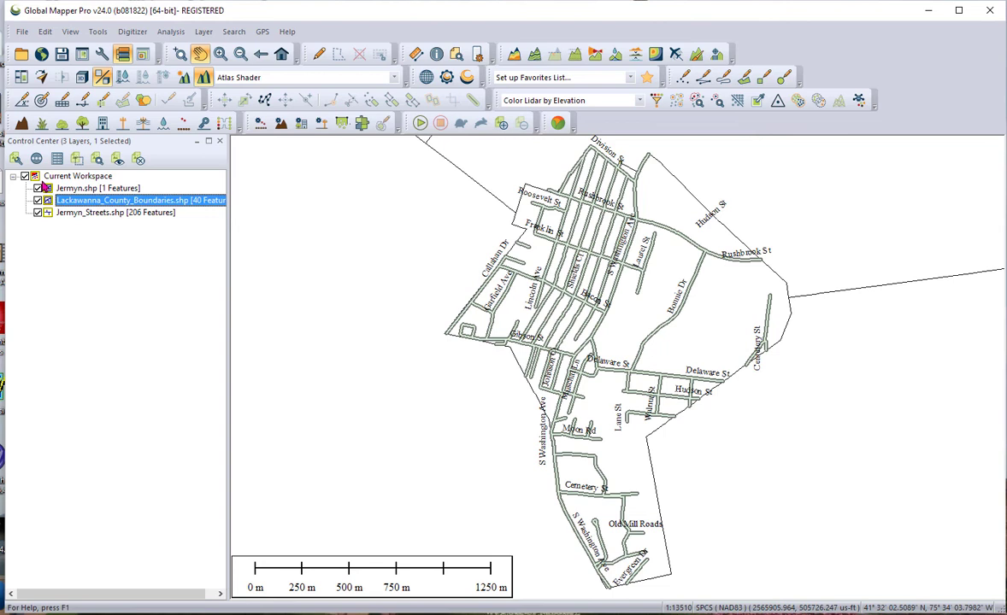
{"action": "left_click", "coordinate": [70, 31]}
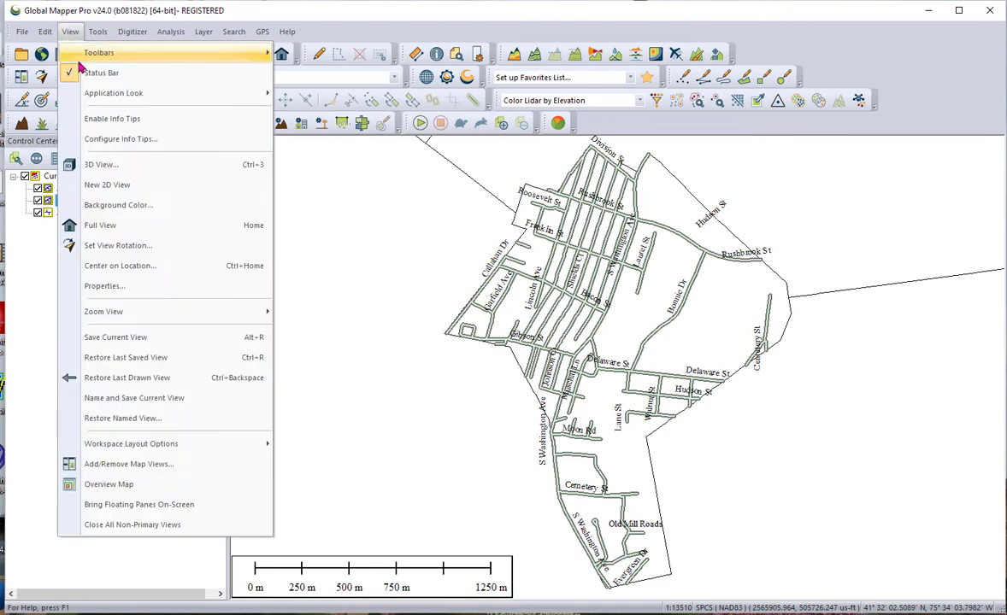
{"action": "left_click", "coordinate": [107, 486]}
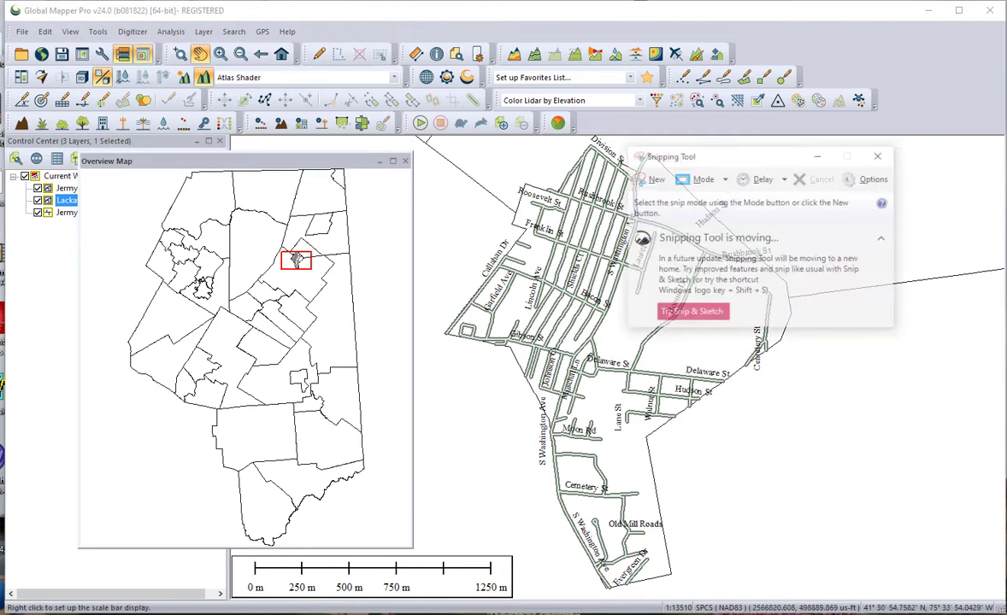
Capture the Overview Map window with a Window Snip in Snipping Tool.
{"action": "left_click", "coordinate": [725, 180]}
{"action": "left_click", "coordinate": [665, 232]}
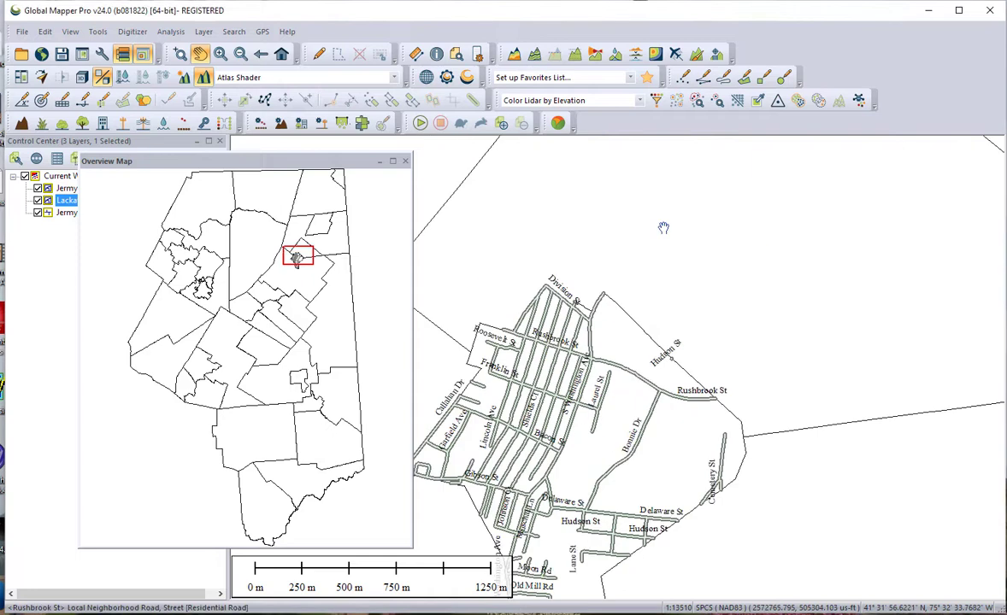
{"action": "left_click", "coordinate": [242, 166]}
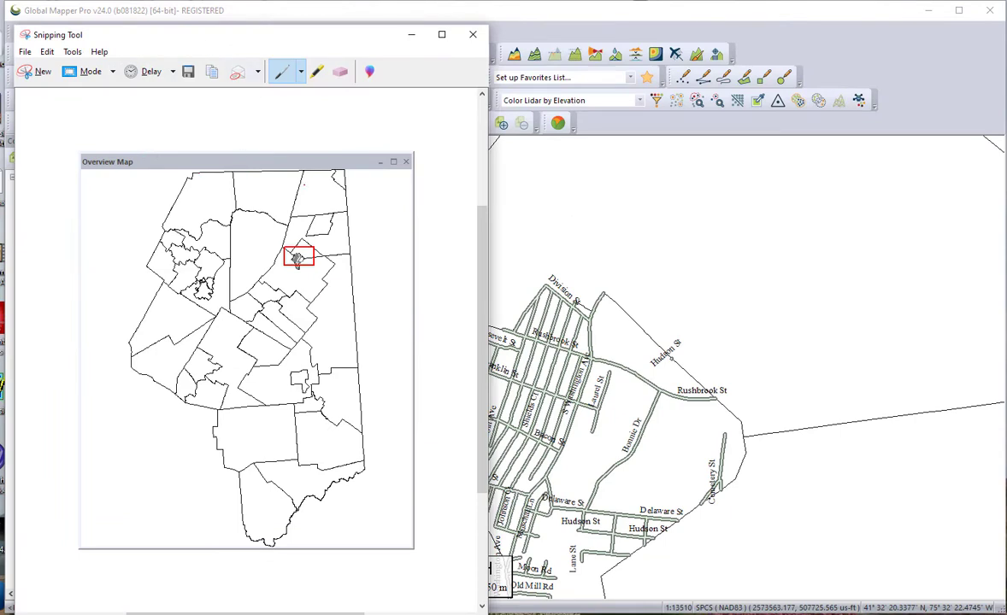
{"action": "left_click_drag", "start_coordinate": [218, 41], "coordinate": [397, 55]}
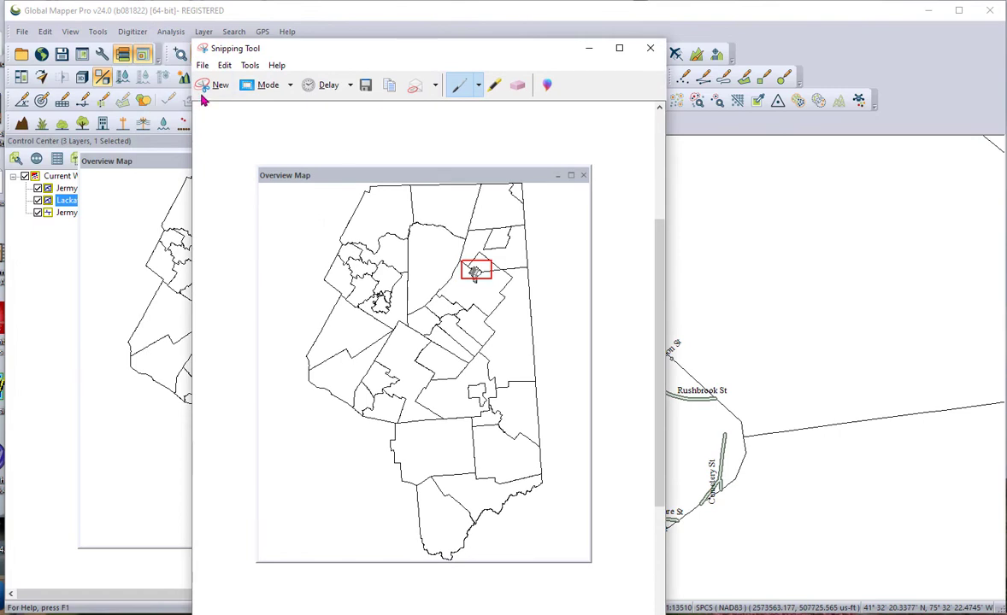
Save the snip as JPEG 'Example2' in the GIS folder and close Snipping Tool.
{"action": "left_click", "coordinate": [202, 65]}
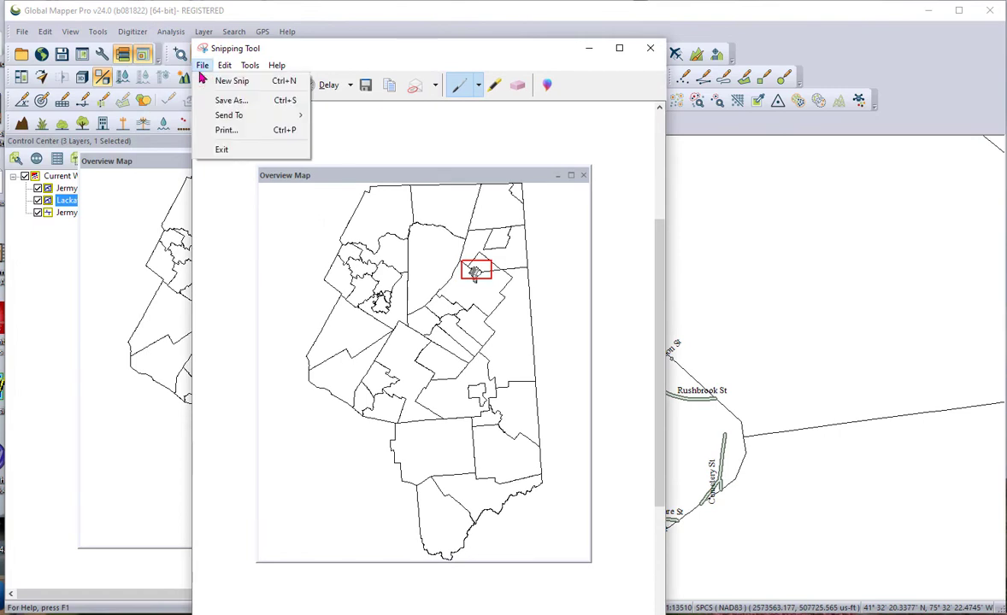
{"action": "left_click", "coordinate": [230, 102]}
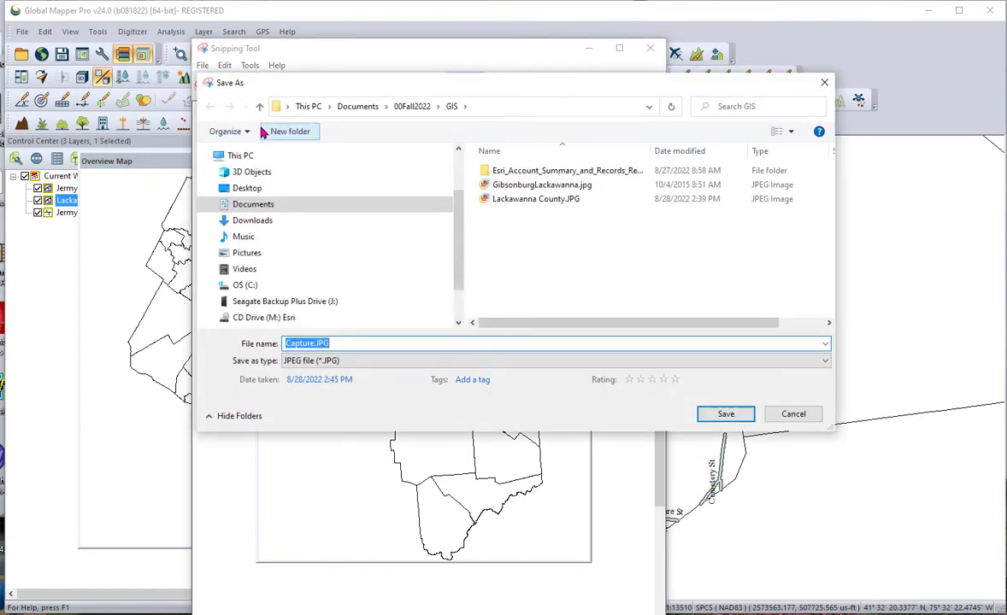
{"action": "type", "text": "Example2"}
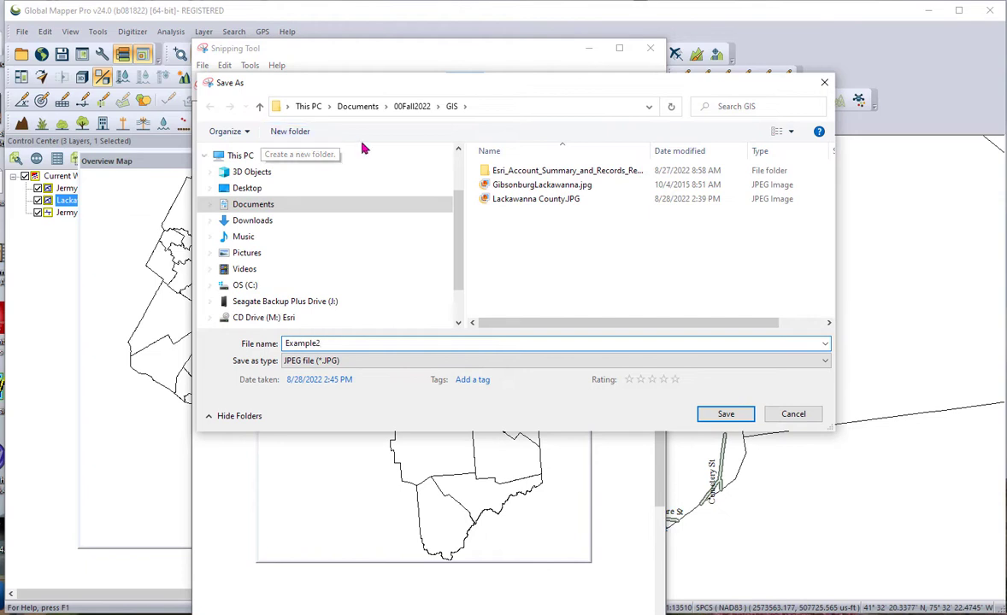
{"action": "left_click", "coordinate": [725, 413]}
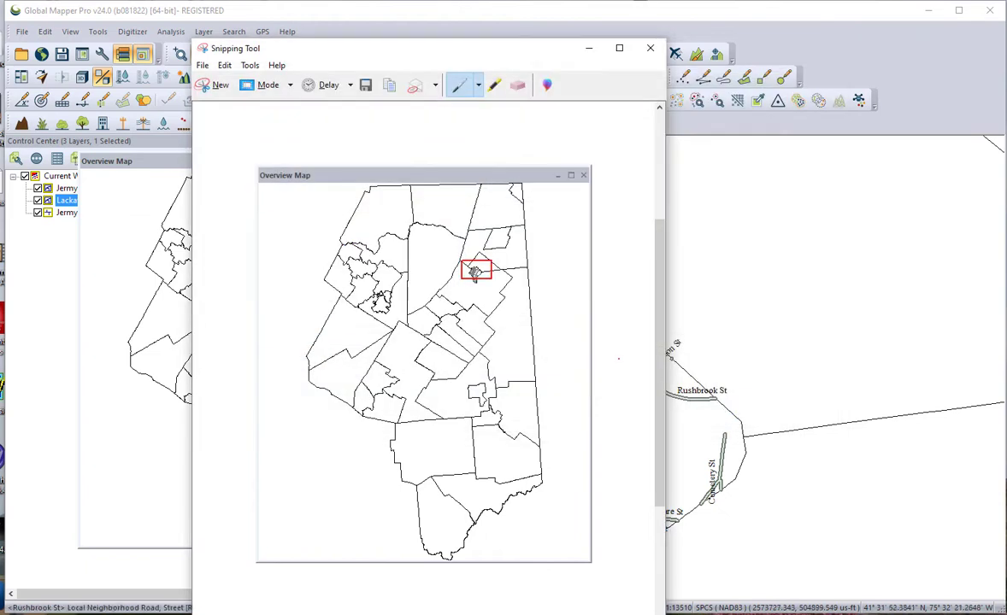
{"action": "left_click", "coordinate": [651, 49]}
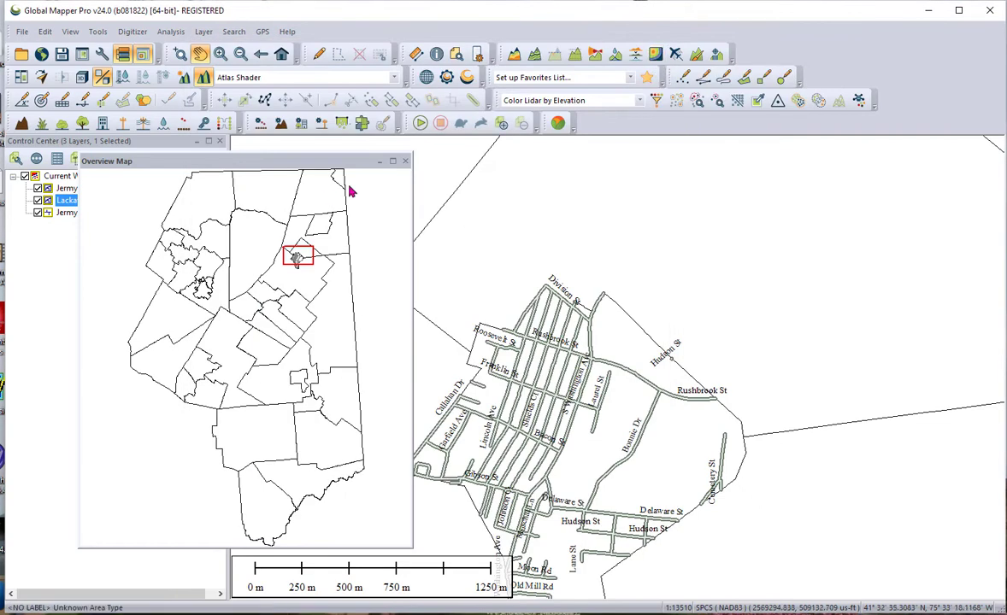
Close the overview map, hide county boundaries, and recentre on Jermyn's streets.
{"action": "left_click", "coordinate": [405, 162]}
{"action": "left_click_drag", "start_coordinate": [561, 356], "coordinate": [549, 242]}
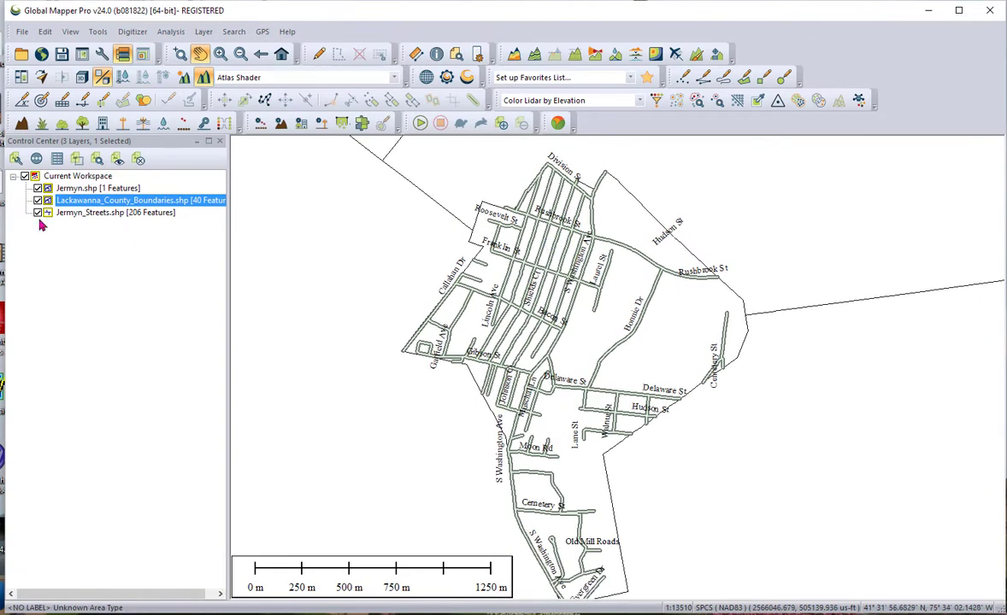
{"action": "left_click", "coordinate": [38, 200]}
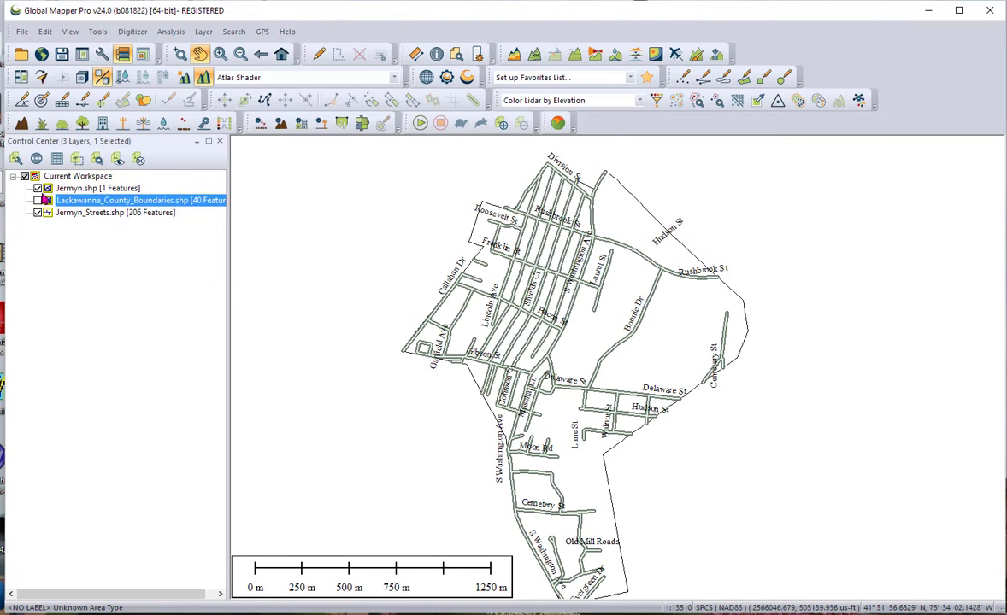
{"action": "left_click_drag", "start_coordinate": [566, 266], "coordinate": [566, 261]}
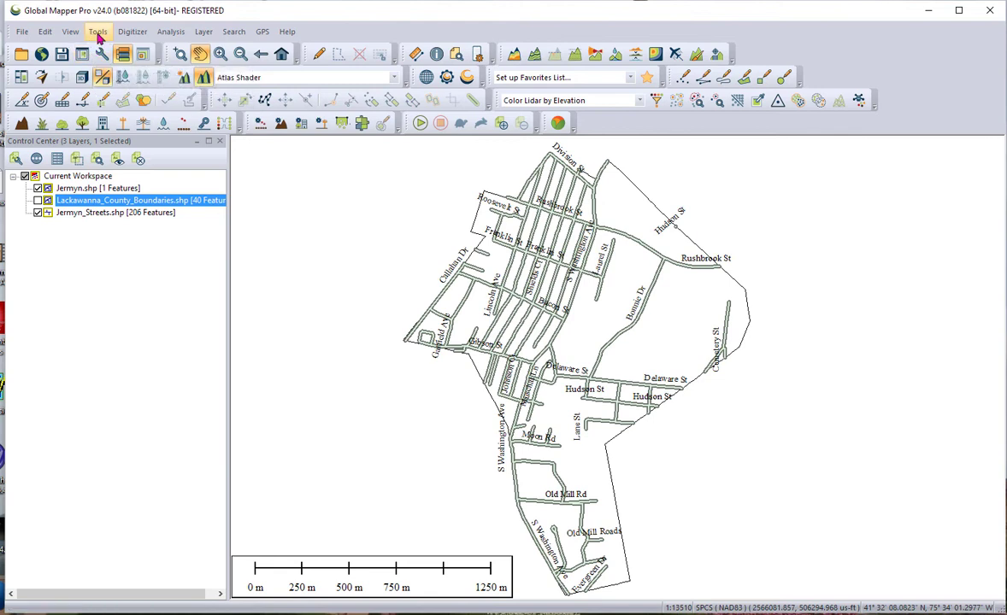
Open the Map Layout Editor from the Tools menu and move its window up-left.
{"action": "left_click", "coordinate": [98, 32]}
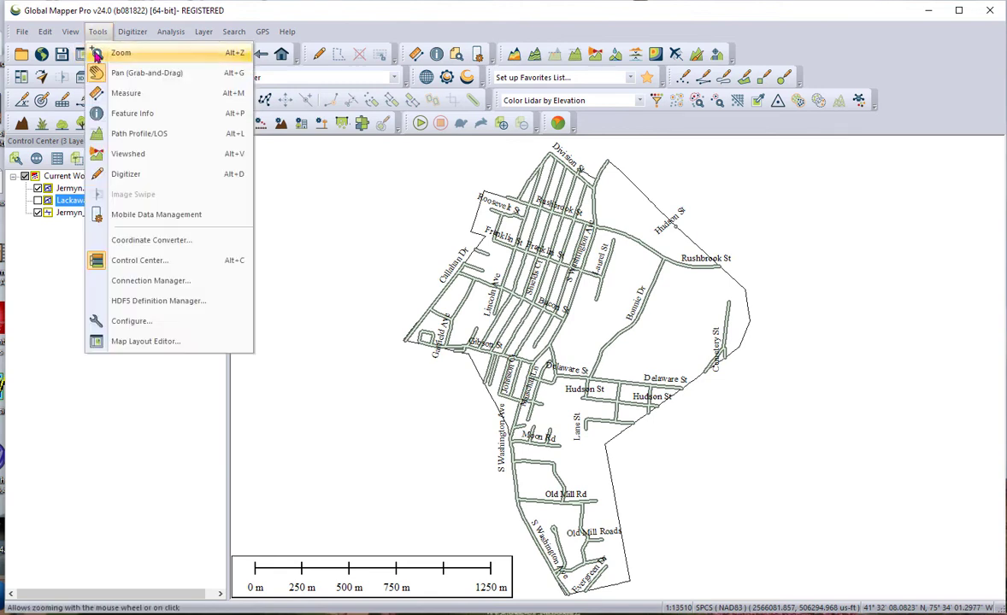
{"action": "left_click", "coordinate": [180, 342]}
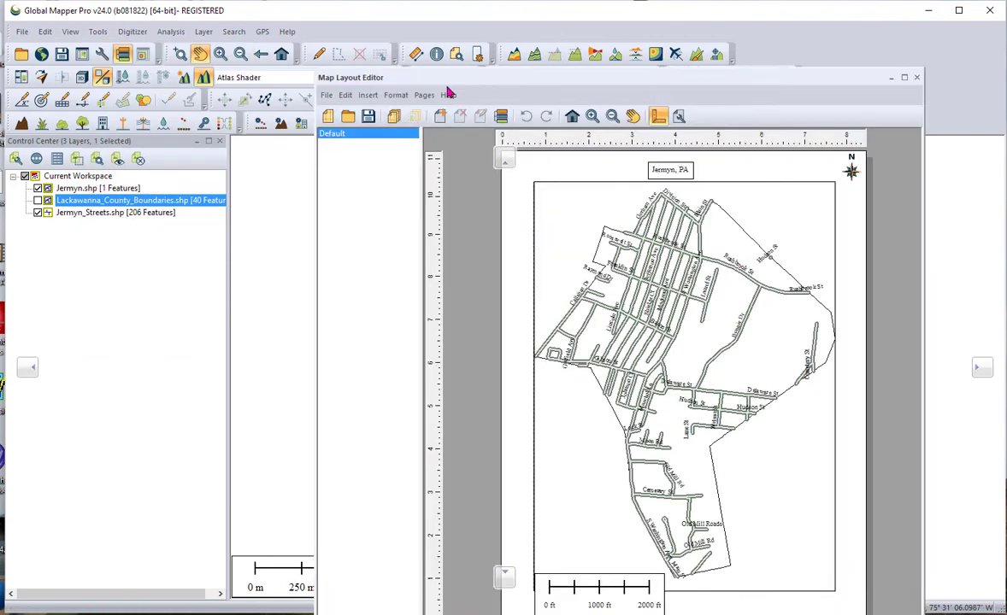
{"action": "left_click_drag", "start_coordinate": [453, 81], "coordinate": [285, 48]}
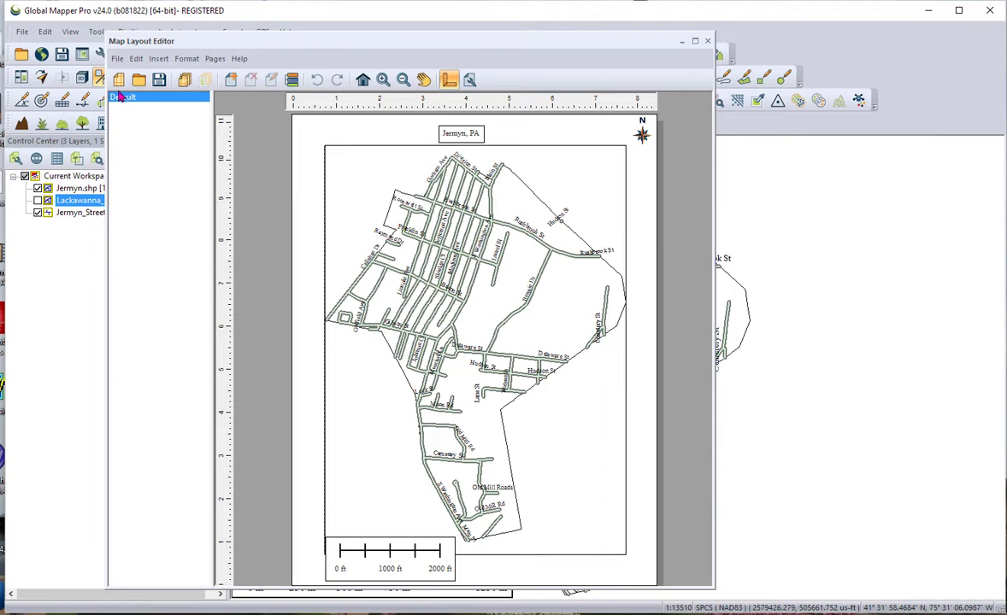
Insert an image element using Example2.JPG into the Jermyn, PA layout.
{"action": "left_click", "coordinate": [159, 61]}
{"action": "left_click", "coordinate": [195, 92]}
{"action": "left_click", "coordinate": [488, 247]}
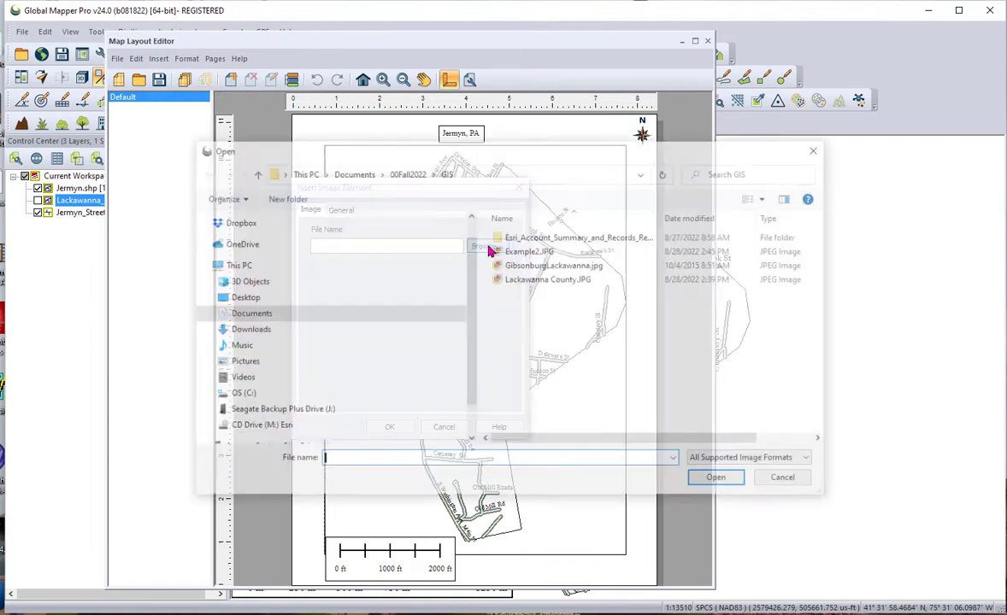
{"action": "left_click", "coordinate": [532, 253]}
{"action": "left_click", "coordinate": [716, 480]}
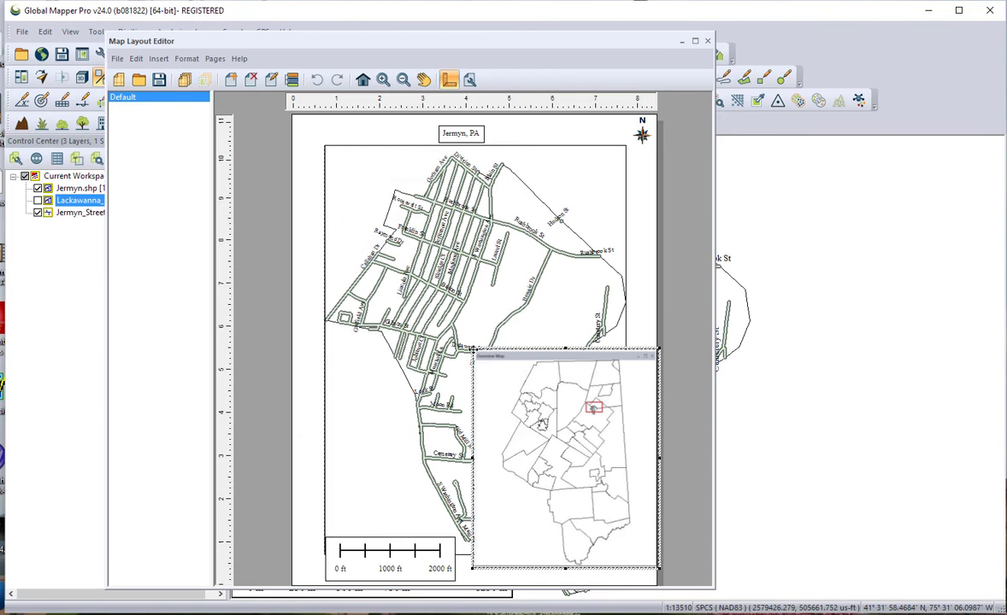
Shrink the overview inset and reposition it and the main map frame on the page.
{"action": "mouse_move", "coordinate": [472, 350]}
{"action": "left_mouse_down"}
{"action": "mouse_move", "coordinate": [541, 430]}
{"action": "mouse_move", "coordinate": [588, 402]}
{"action": "left_mouse_up"}
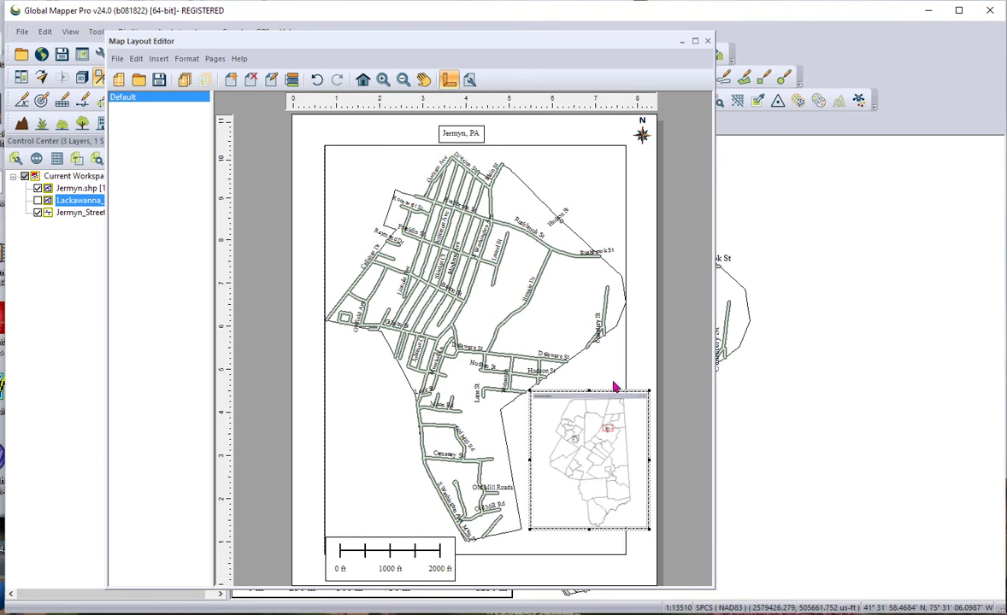
{"action": "left_click", "coordinate": [621, 351]}
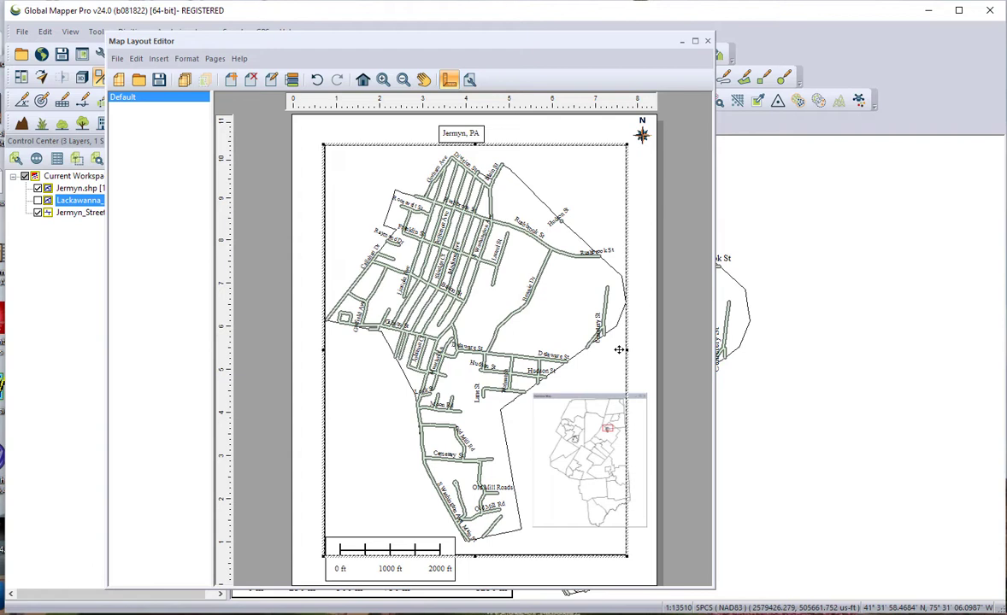
{"action": "left_click", "coordinate": [597, 396]}
{"action": "left_click_drag", "start_coordinate": [597, 397], "coordinate": [590, 396]}
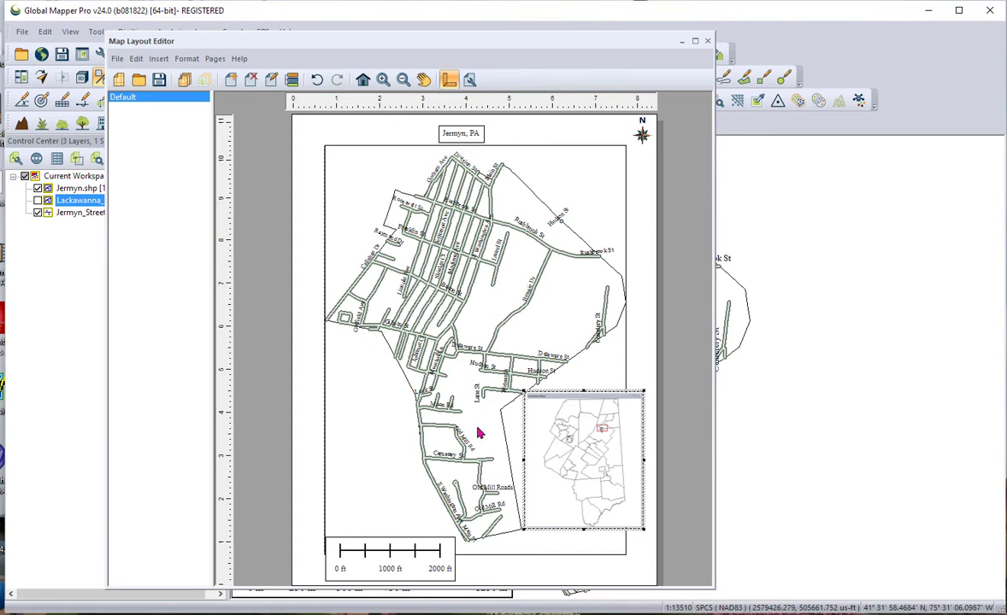
{"action": "left_click", "coordinate": [557, 181]}
{"action": "left_click_drag", "start_coordinate": [558, 181], "coordinate": [540, 180]}
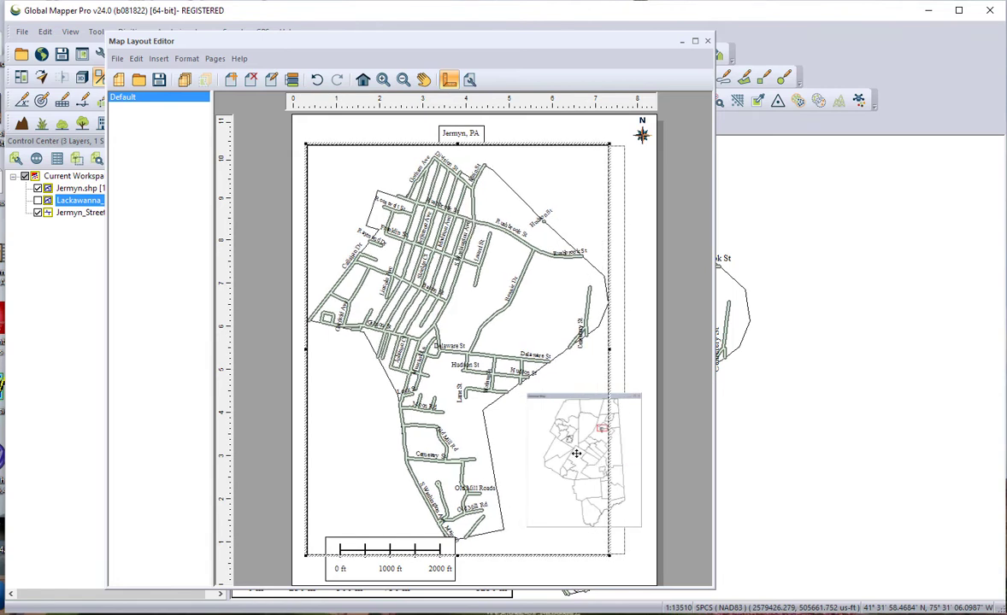
{"action": "mouse_move", "coordinate": [576, 453]}
{"action": "left_mouse_down"}
{"action": "mouse_move", "coordinate": [594, 453]}
{"action": "mouse_move", "coordinate": [596, 436]}
{"action": "left_mouse_up"}
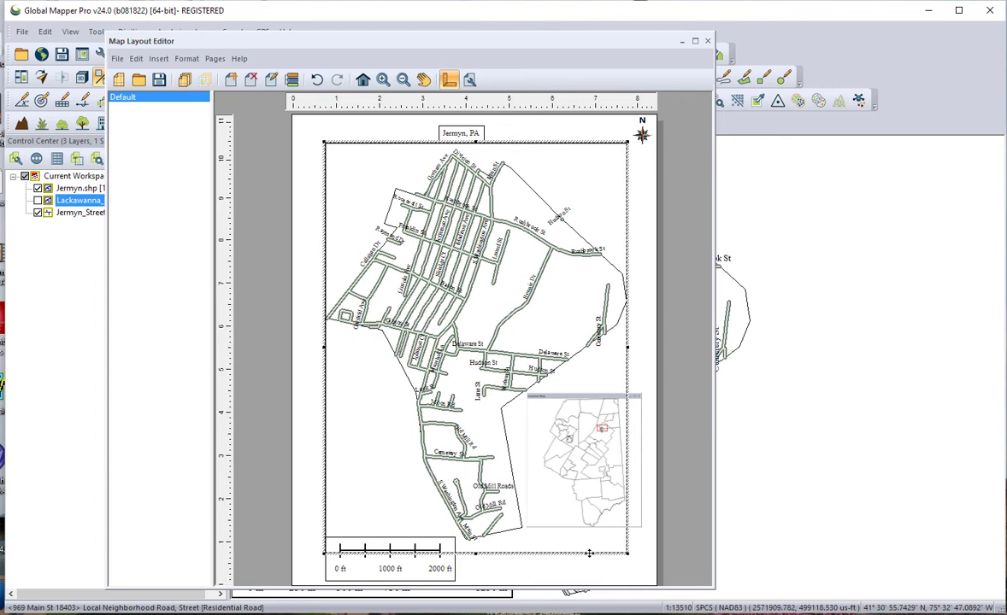
{"action": "left_click", "coordinate": [770, 513]}
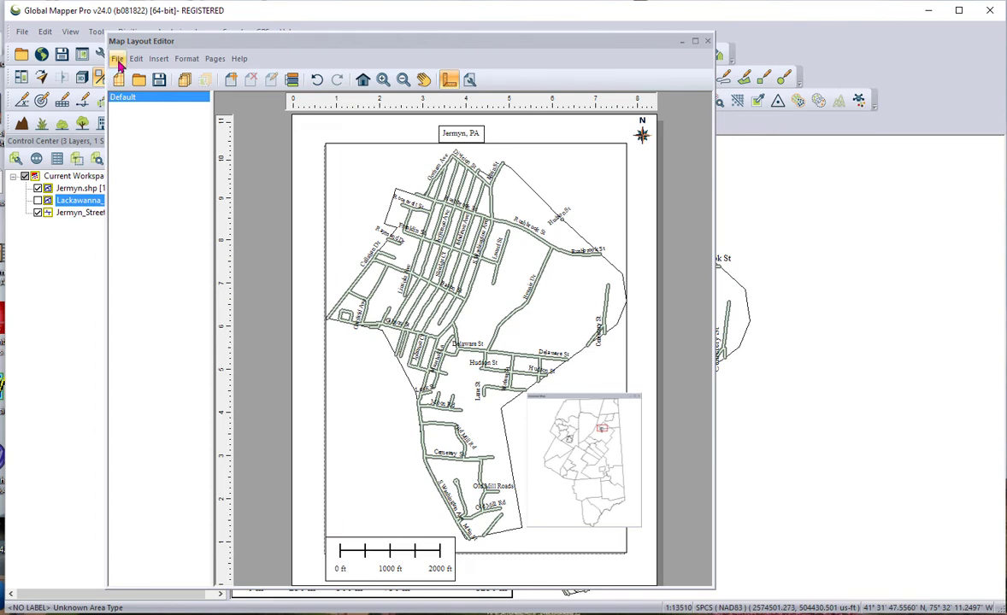
Print the layout to a JPG image file using Print to Image File.
{"action": "left_click", "coordinate": [118, 59]}
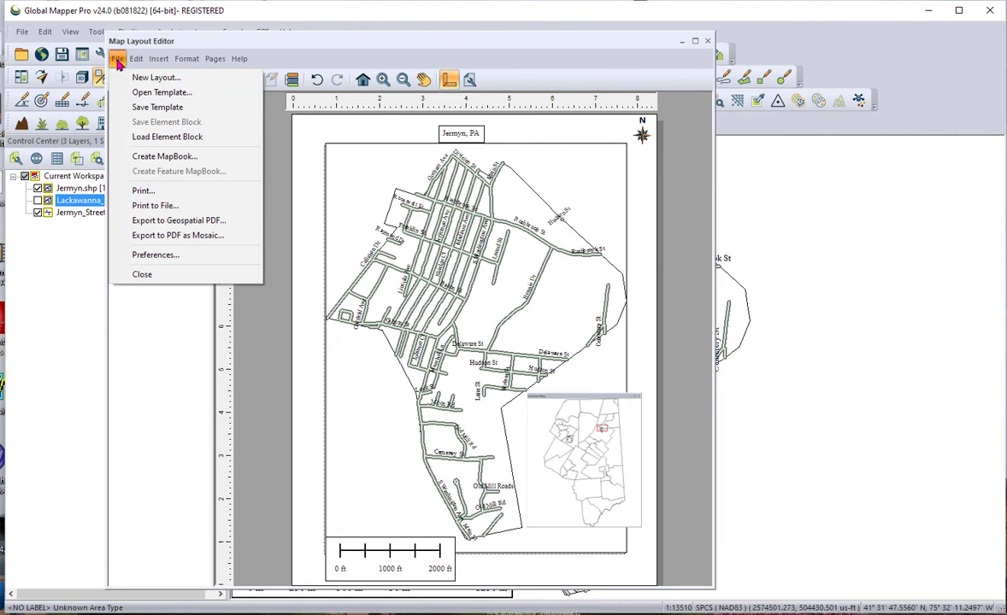
{"action": "left_click", "coordinate": [147, 206]}
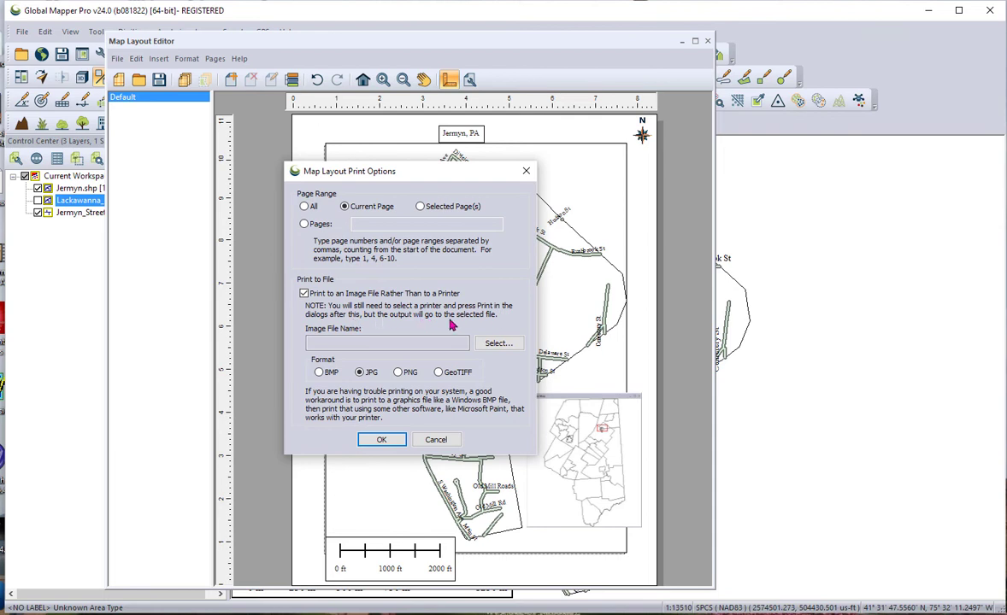
{"action": "left_click", "coordinate": [488, 344]}
{"action": "type", "text": "Layout2"}
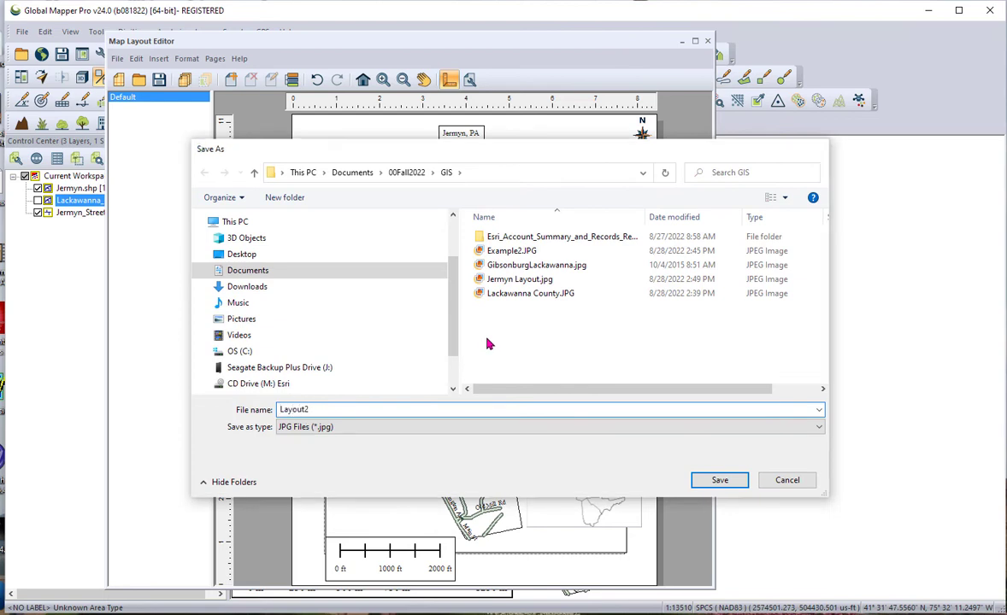
{"action": "key", "text": "Return"}
{"action": "left_click", "coordinate": [381, 439]}
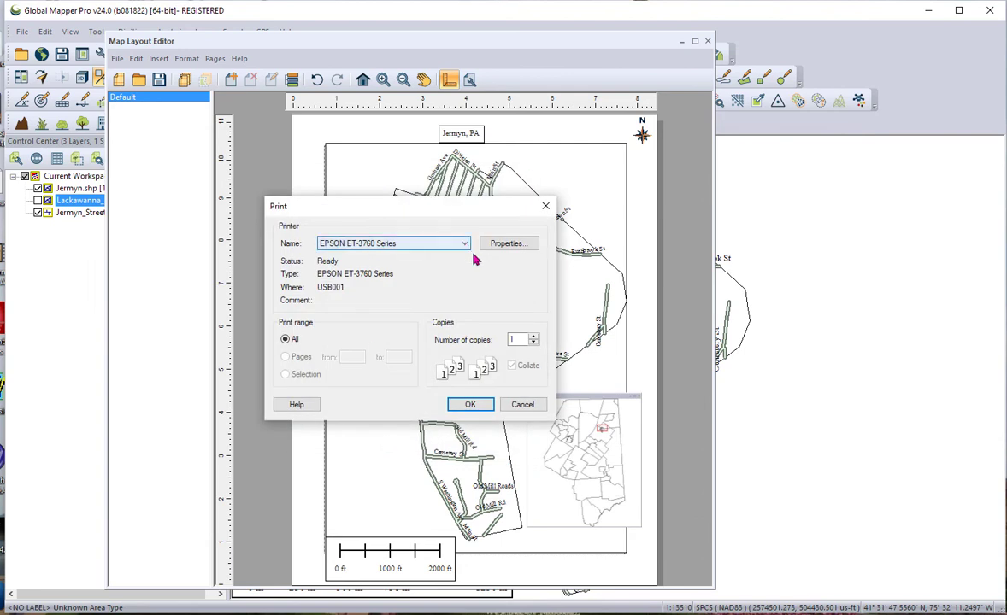
{"action": "left_click", "coordinate": [470, 405]}
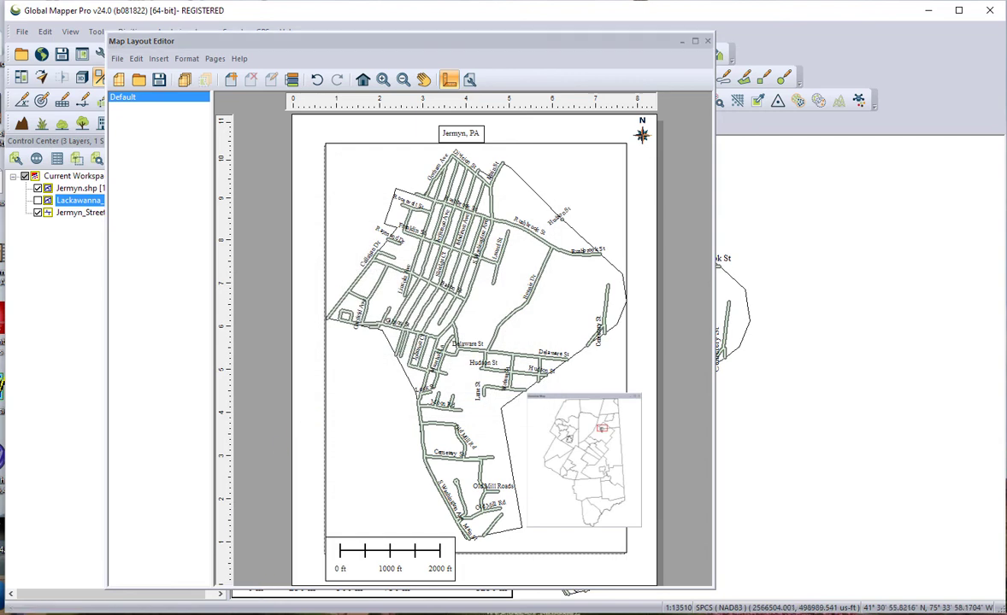
Open Layout2.jpg from File Explorer's Recent files to view the exported layout.
{"action": "key", "text": "super+e"}
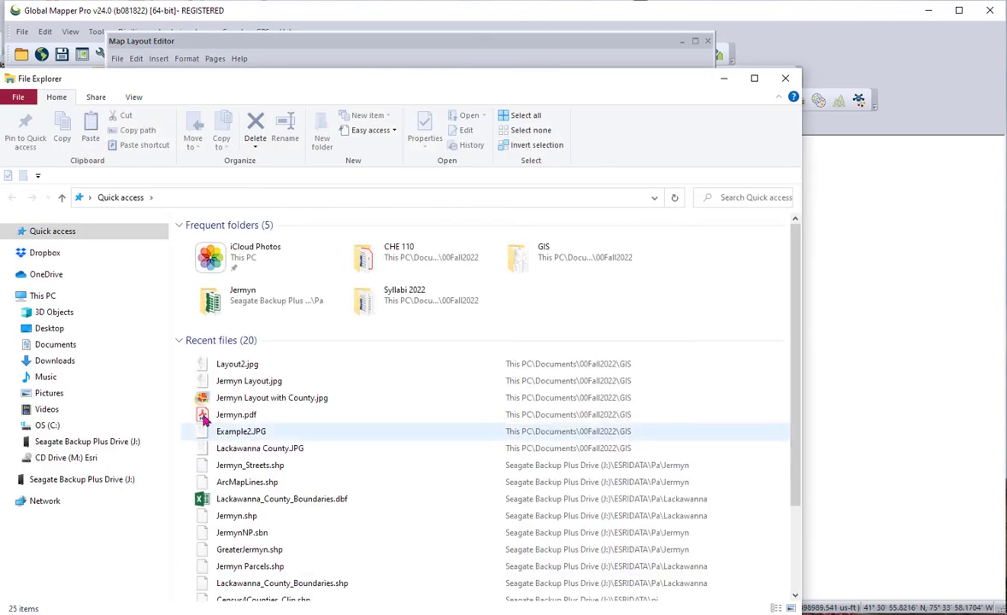
{"action": "double_click", "coordinate": [253, 366]}
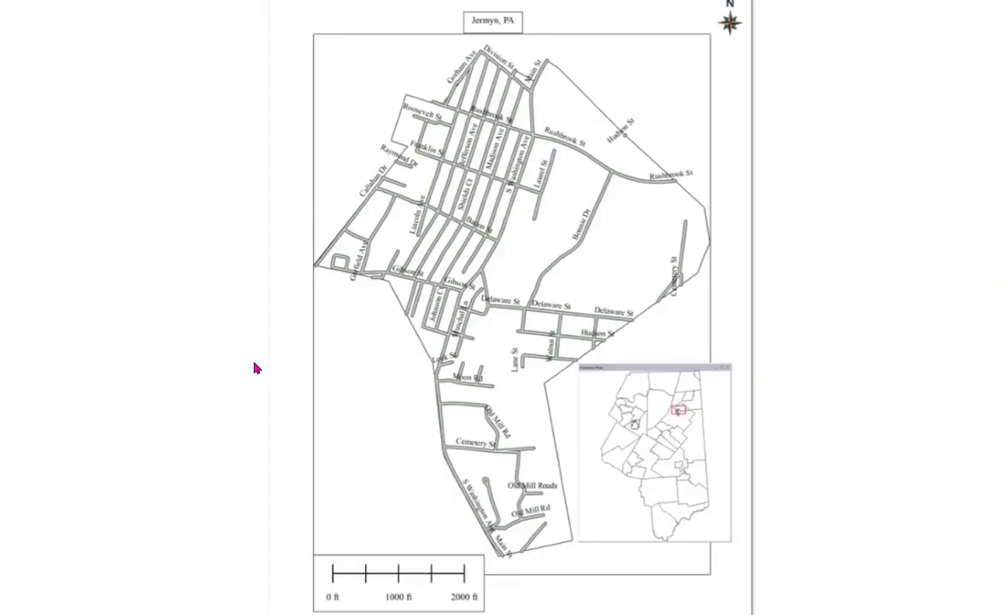